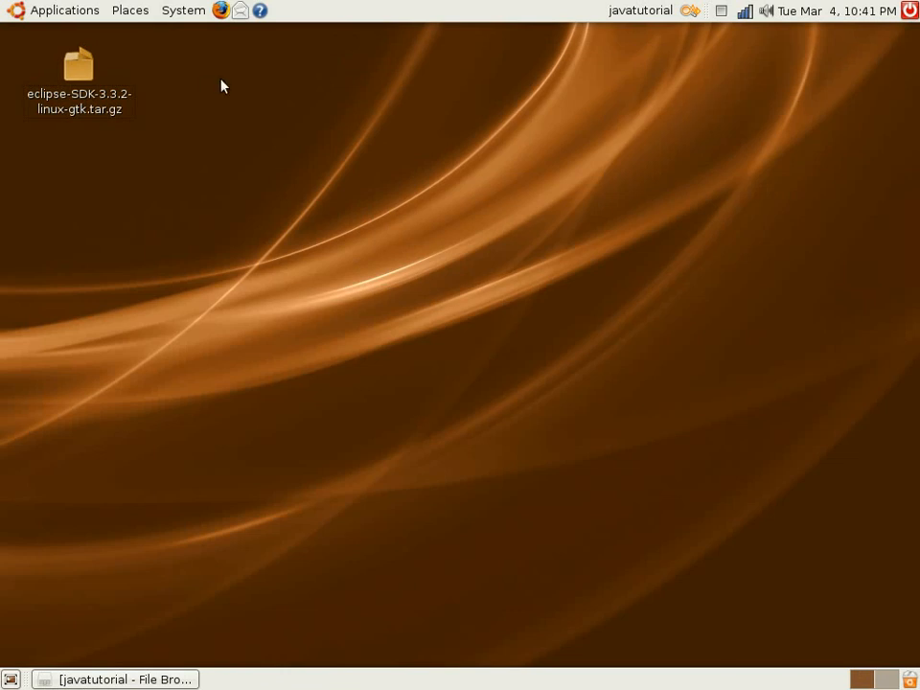
Open java.sun.com/javase/downloads/index.jsp in Firefox and go to the JDK 6 Update 5 download page
click(220, 11)
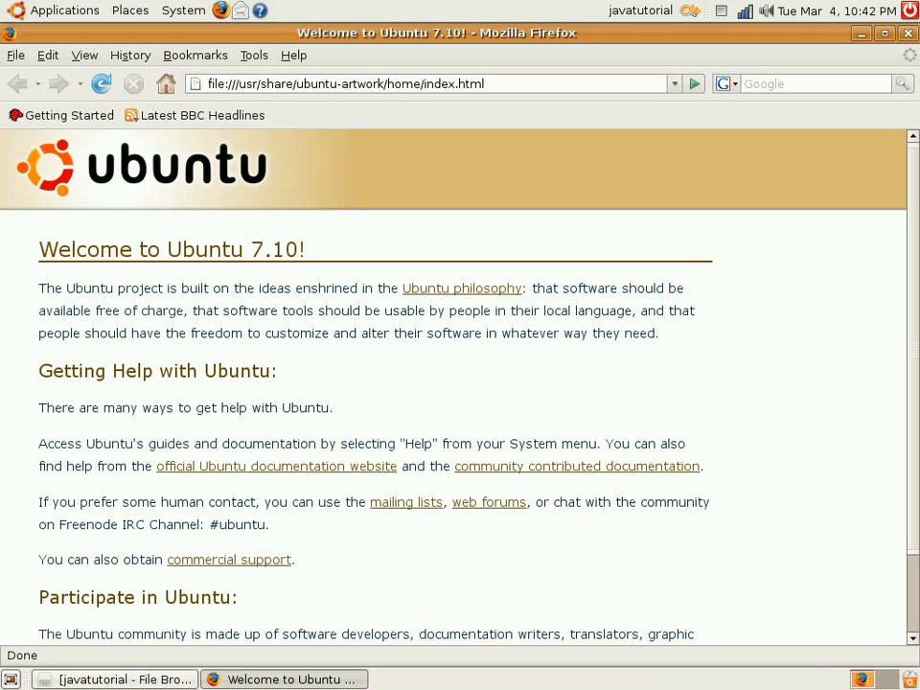
click(503, 85)
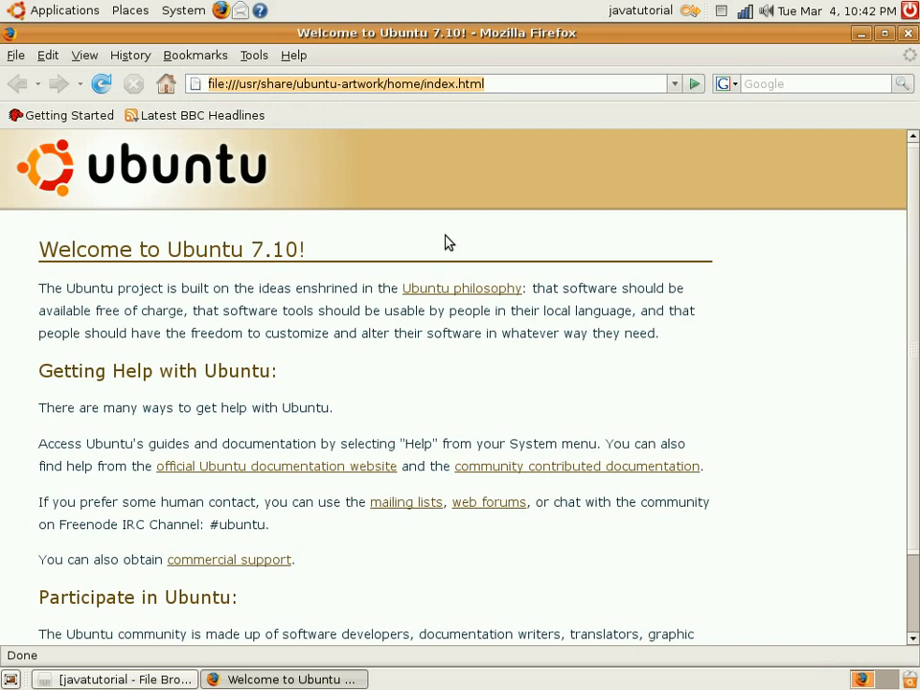
text(java)
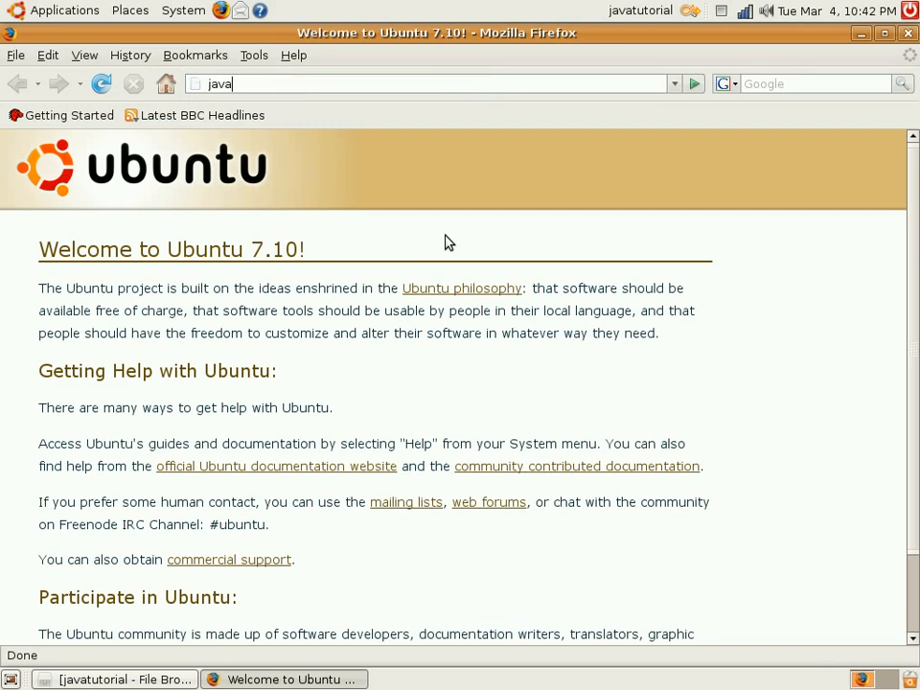
text(.sun.com/javase/)
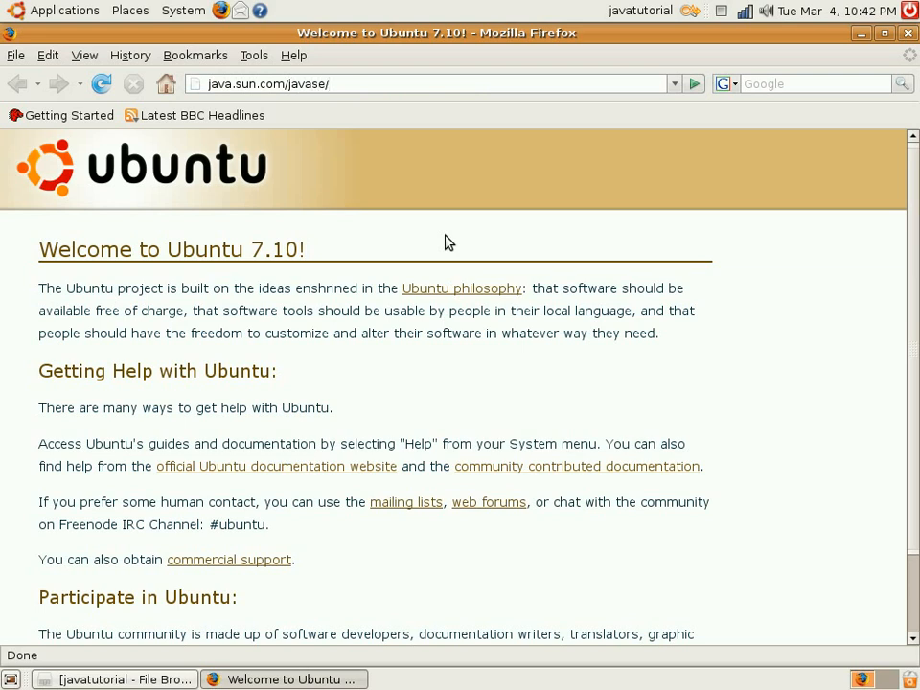
text(downloads/index.jsp)
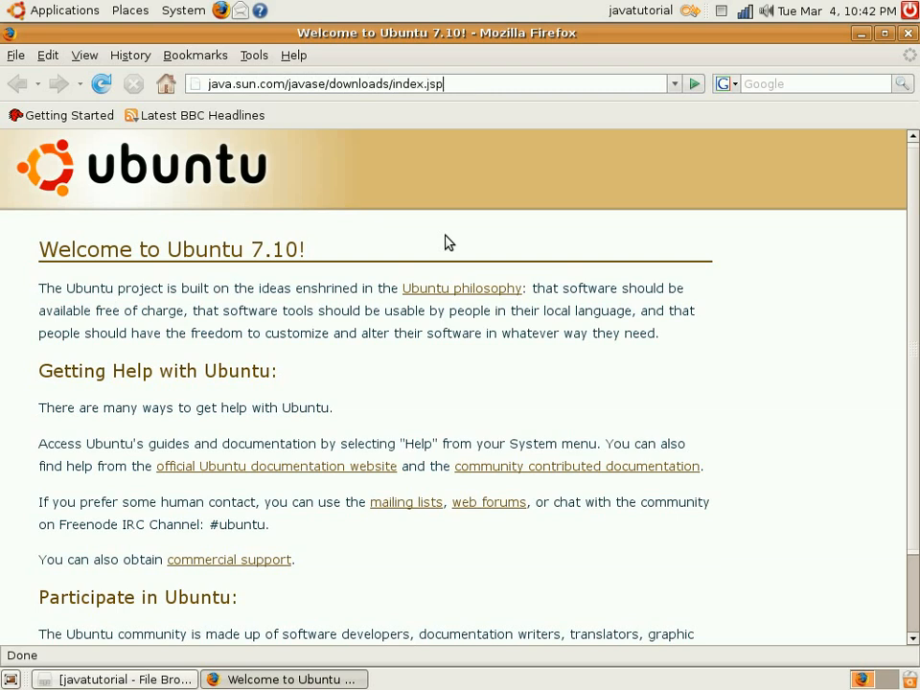
key(Return)
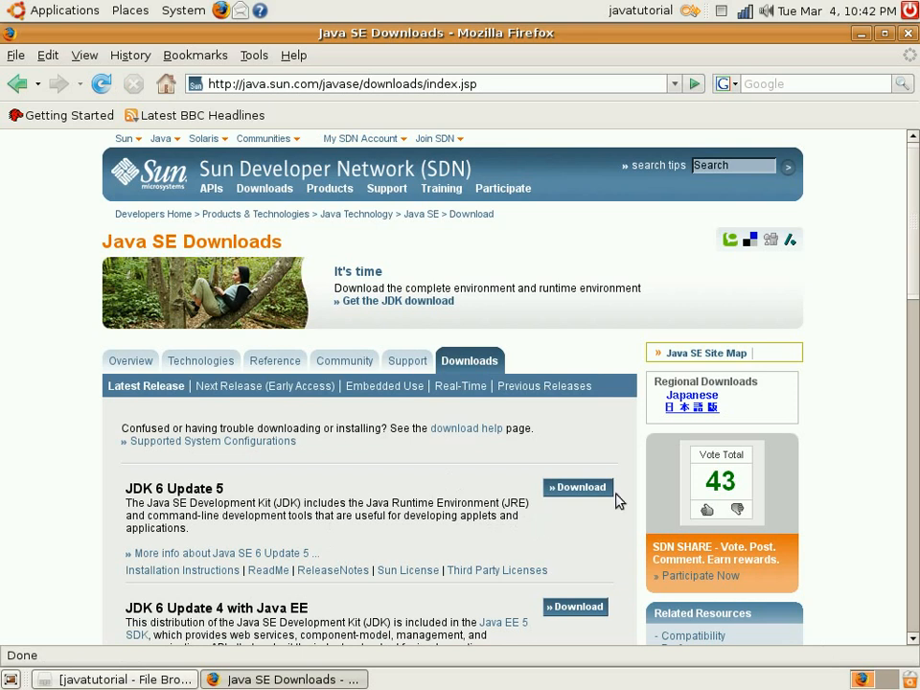
click(587, 488)
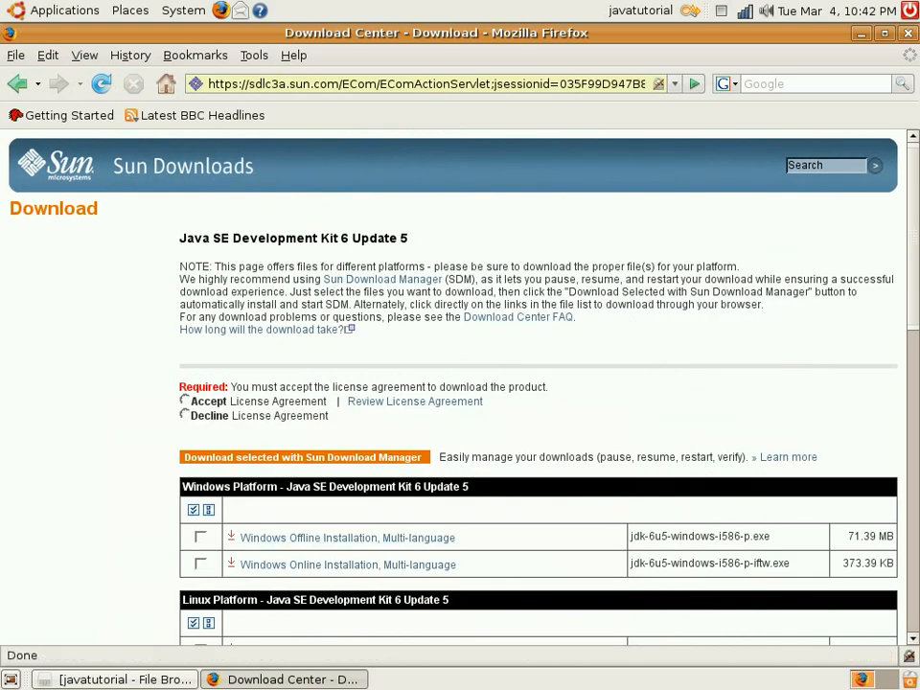
Examine the JDK 6 Update 5 packages offered for the Windows, Linux and Solaris platforms
scroll(595, 571, down, 2)
scroll(587, 541, down, 2)
scroll(528, 451, down, 2)
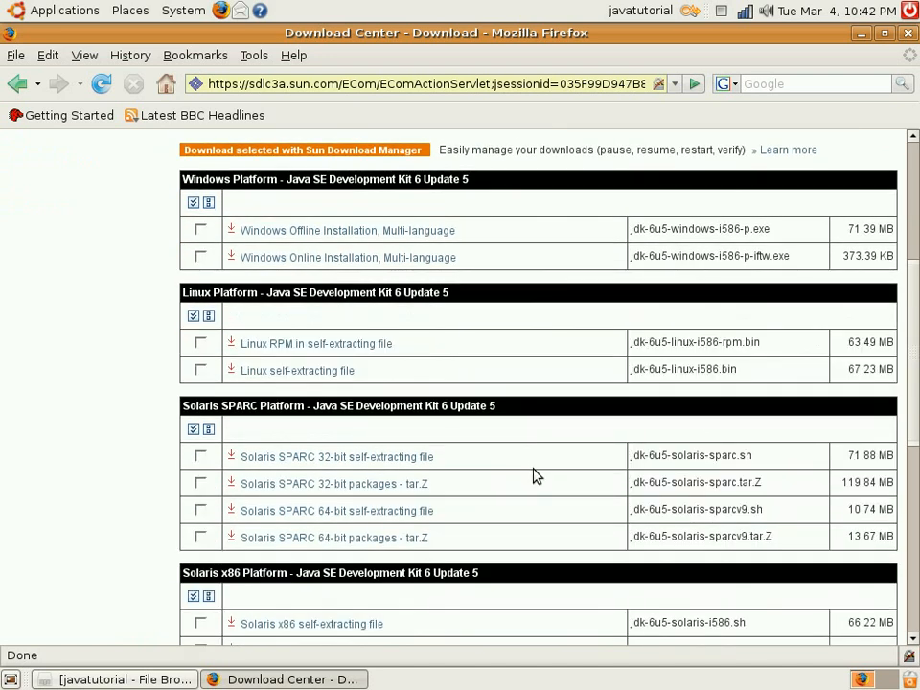
scroll(534, 479, down, 4)
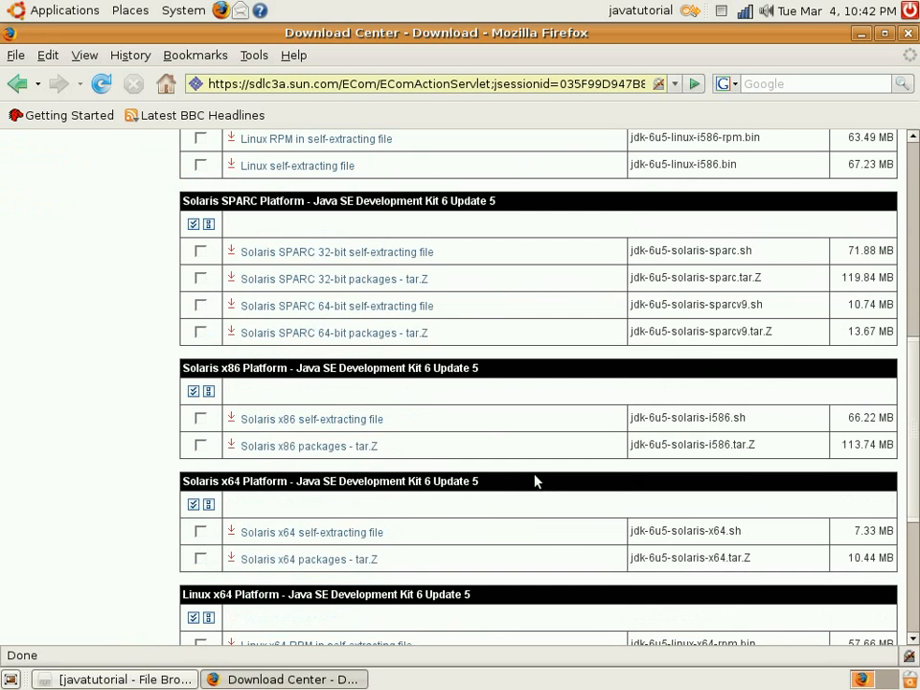
scroll(535, 480, down, 3)
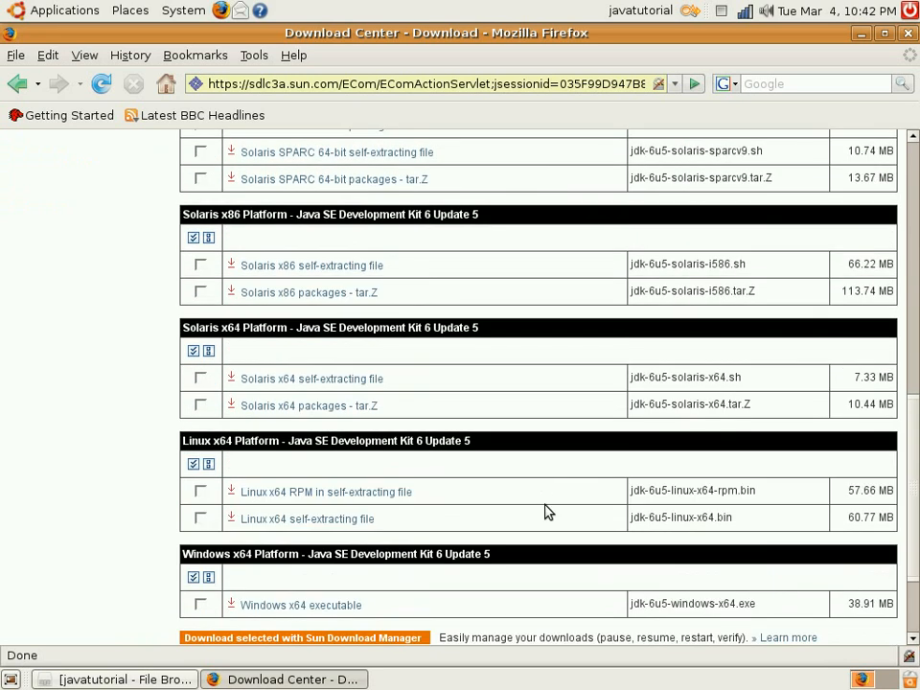
scroll(545, 517, up, 4)
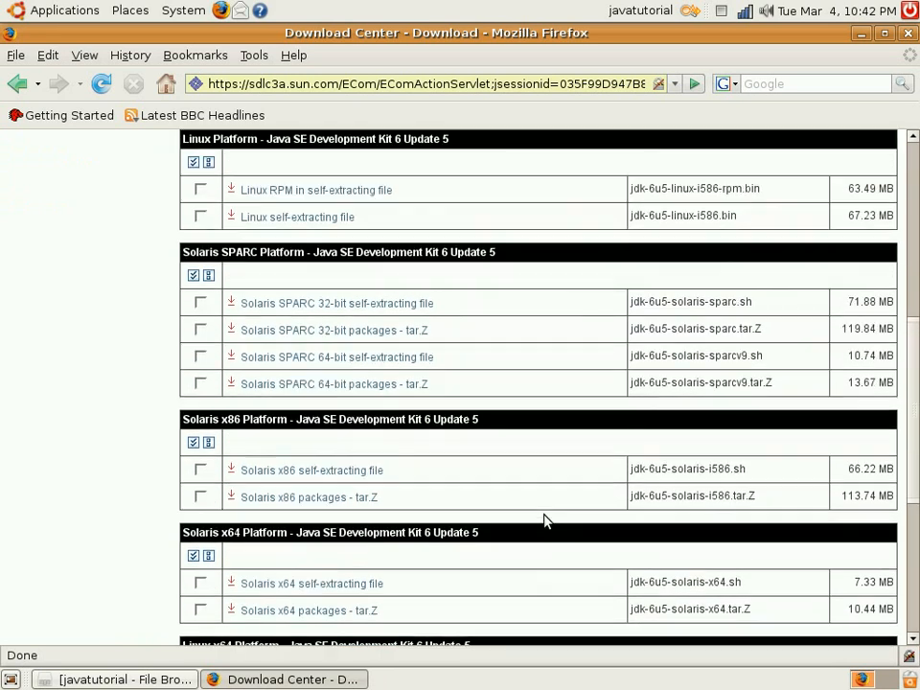
scroll(543, 521, up, 5)
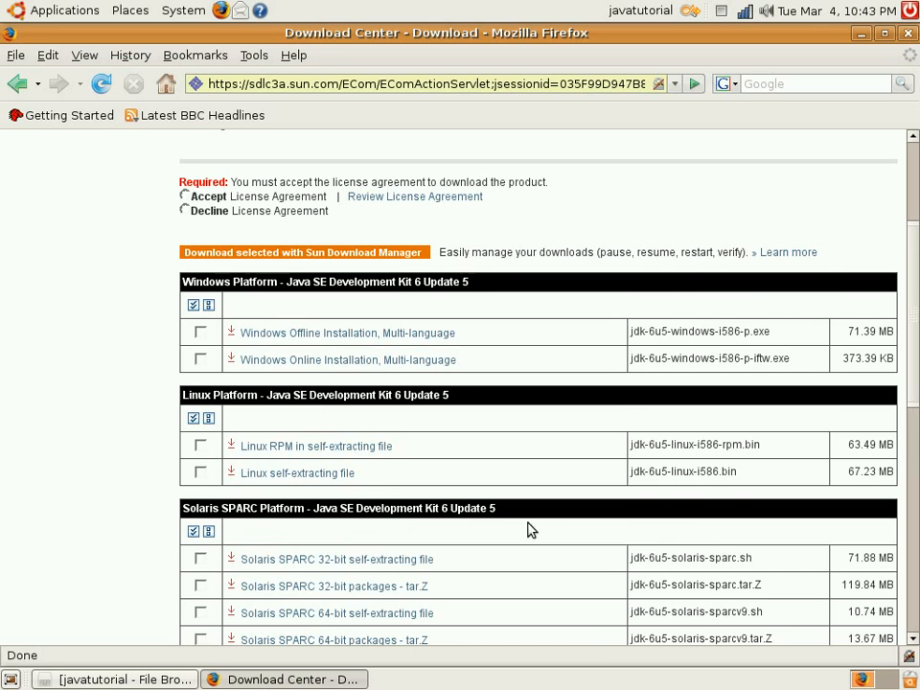
scroll(518, 558, down, 3)
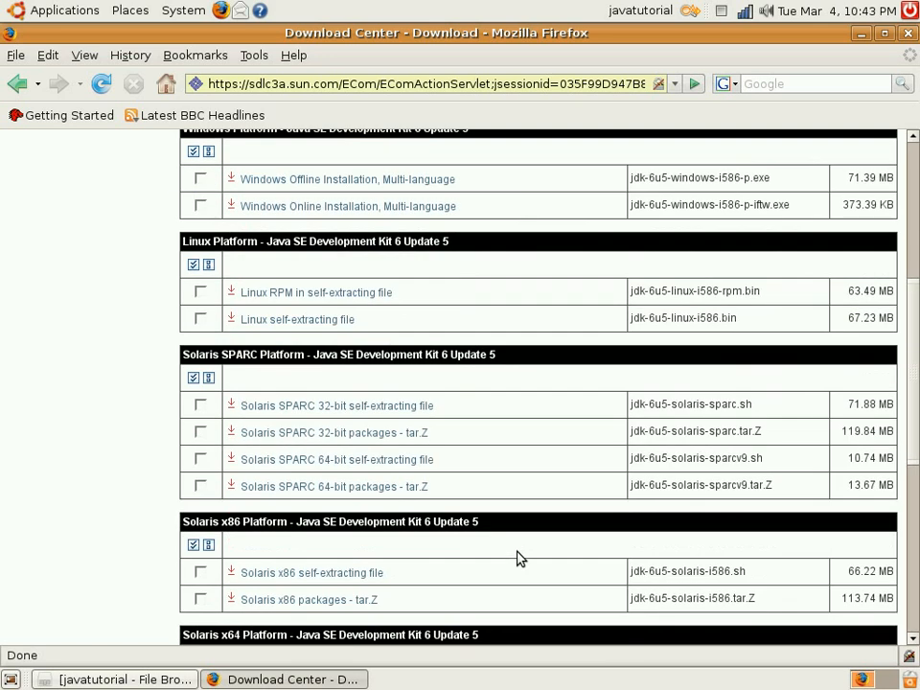
scroll(547, 566, up, 1)
scroll(547, 568, up, 3)
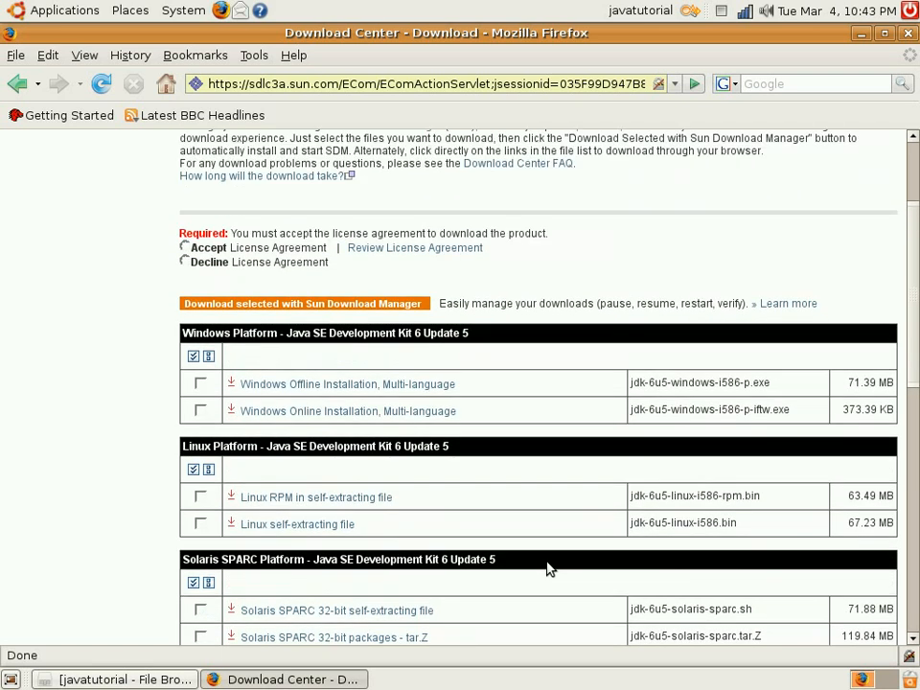
scroll(547, 568, up, 1)
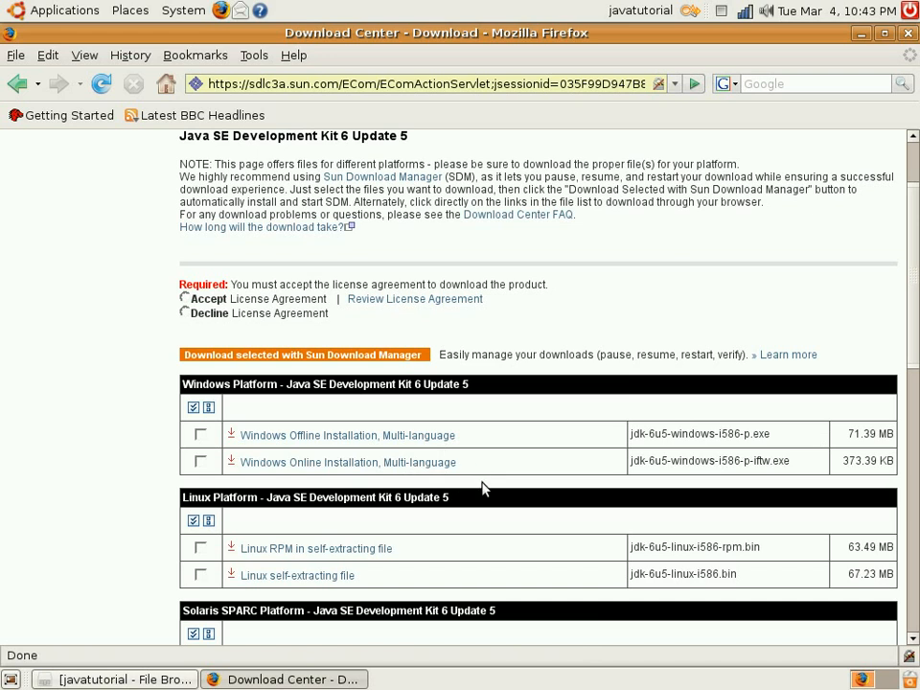
scroll(483, 489, down, 1)
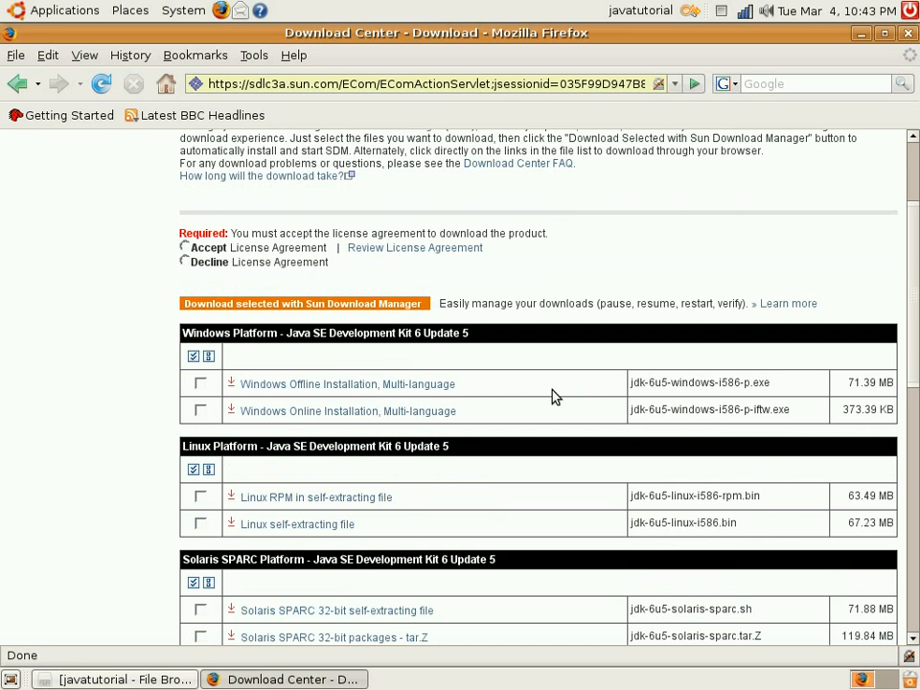
scroll(516, 415, down, 1)
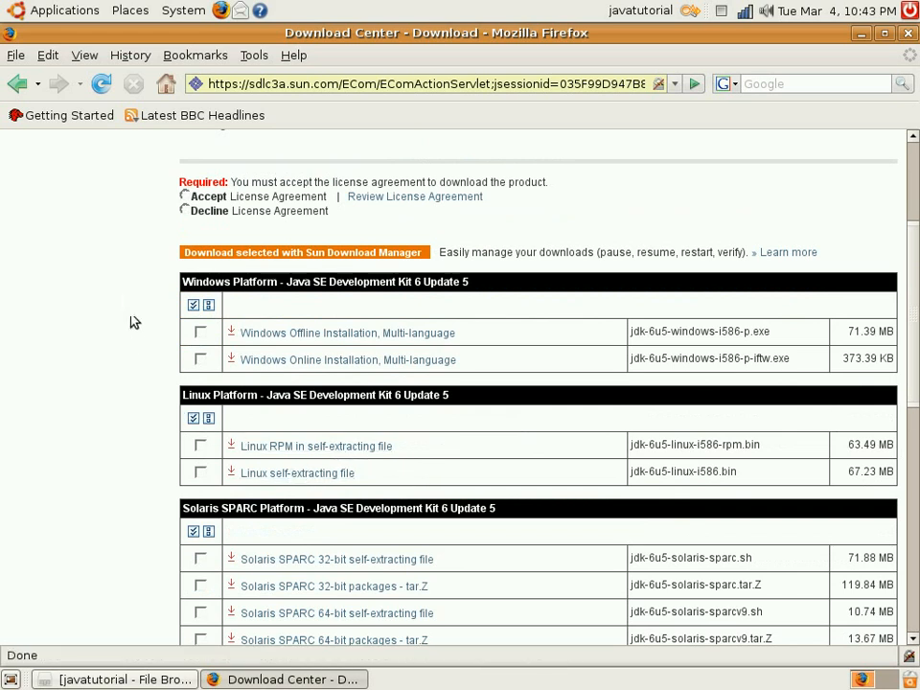
Write the command sudo apt-get install sun-java6-jdk in a new Terminal window and close the window without running it
click(61, 11)
mouse_move(79, 39)
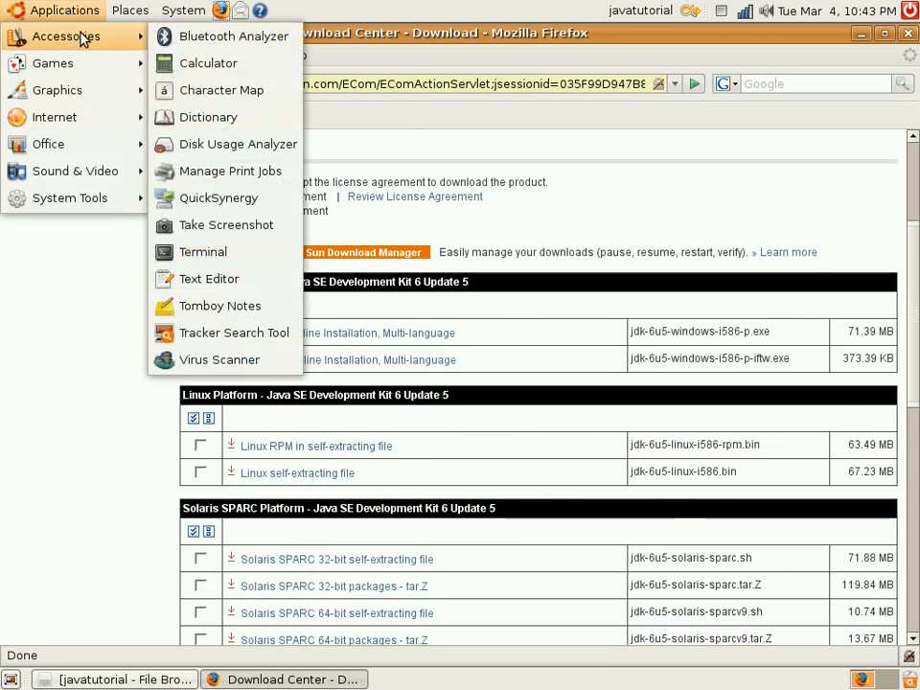
click(213, 254)
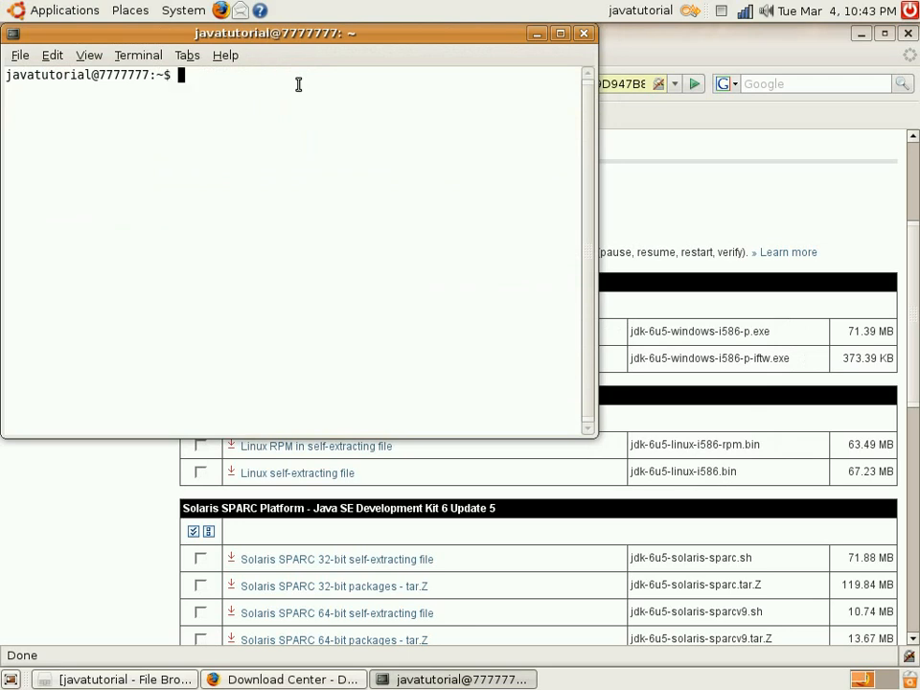
text(sudo apt-get install sun-java6-jdk)
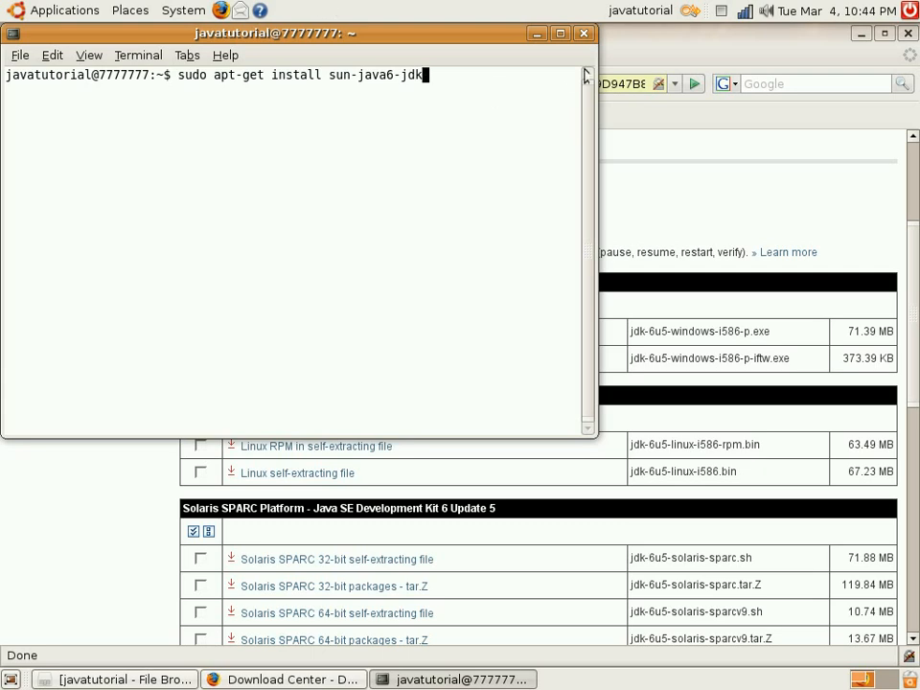
click(585, 34)
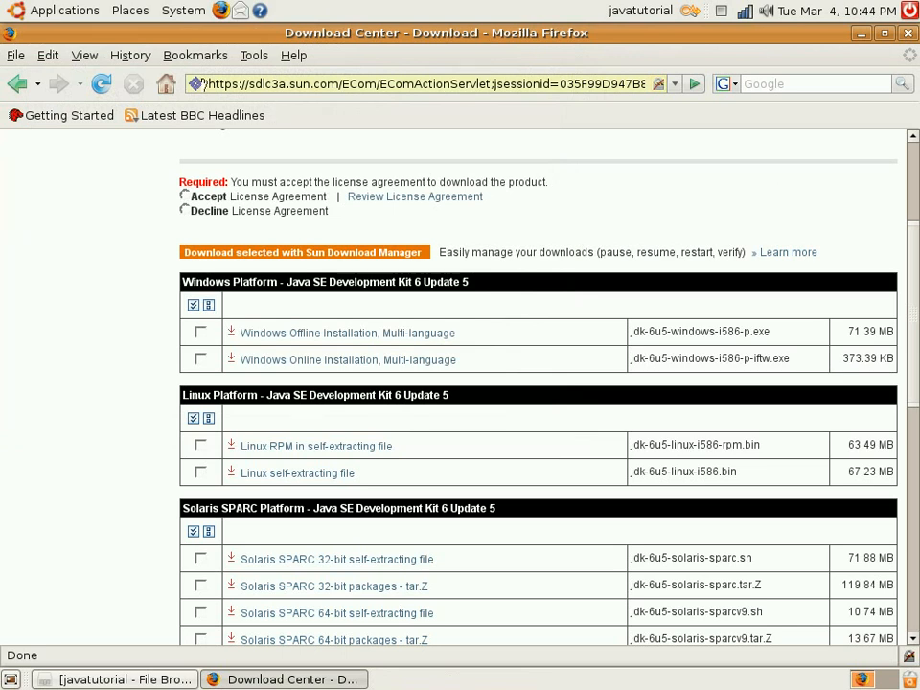
drag(210, 85, 704, 117)
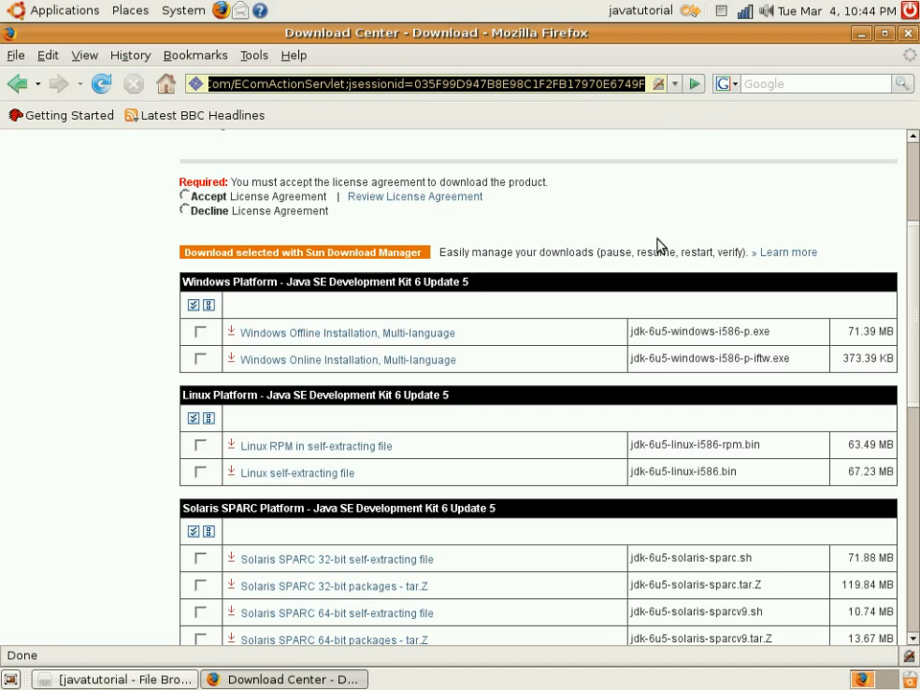
text(www.ecli)
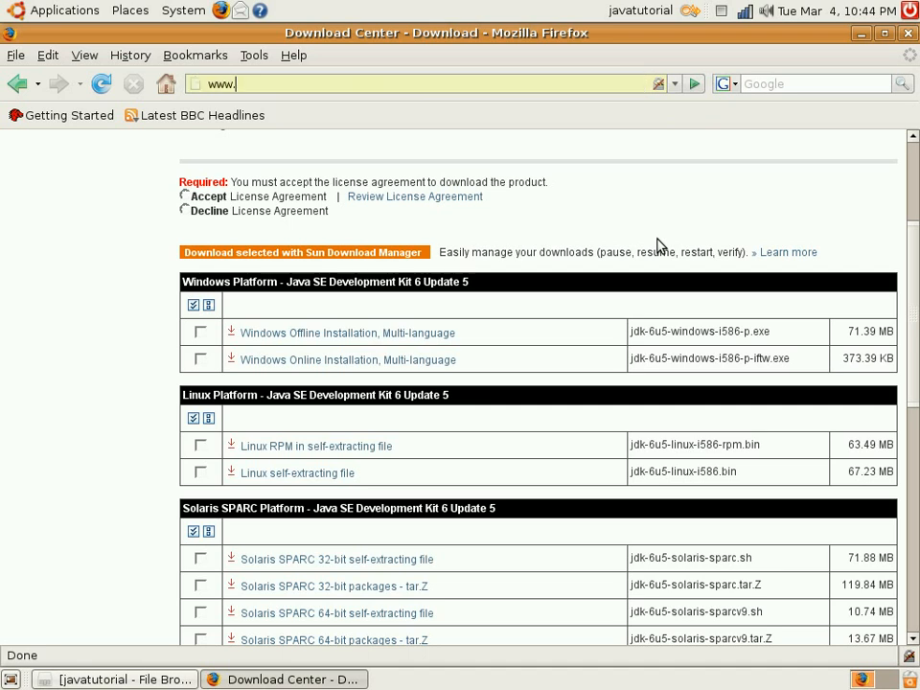
text(pse.org)
key(Return)
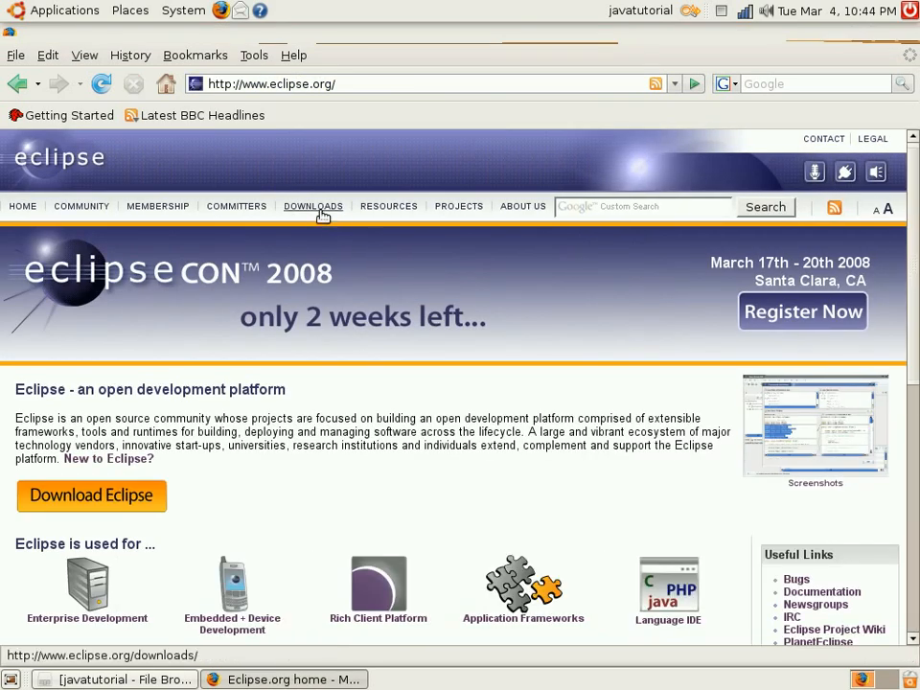
click(322, 213)
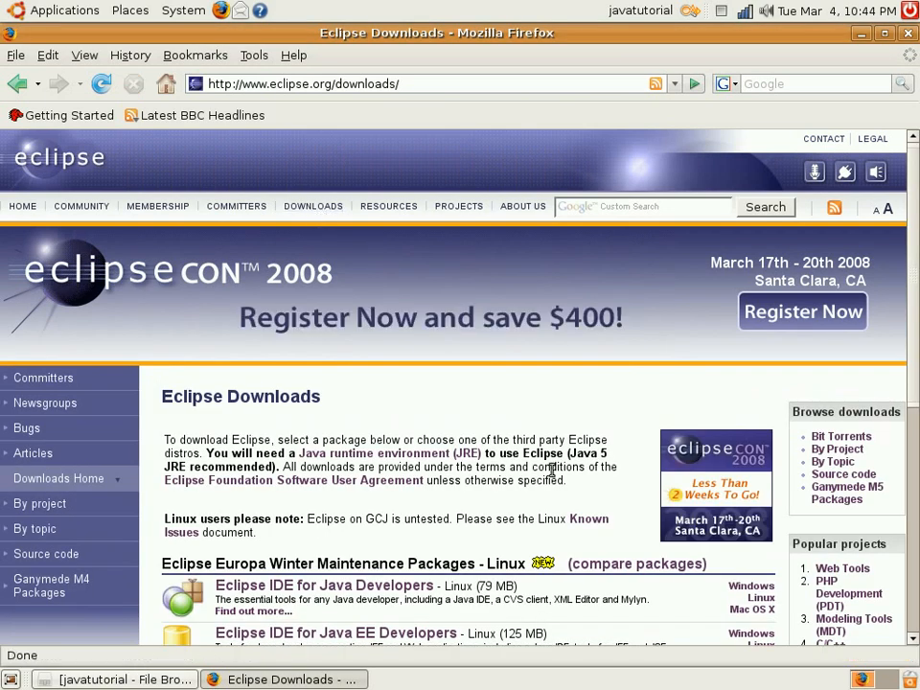
Choose the Eclipse Classic 3.3.2 package for Linux to reach its mirror selection
scroll(585, 497, down, 4)
scroll(588, 503, down, 3)
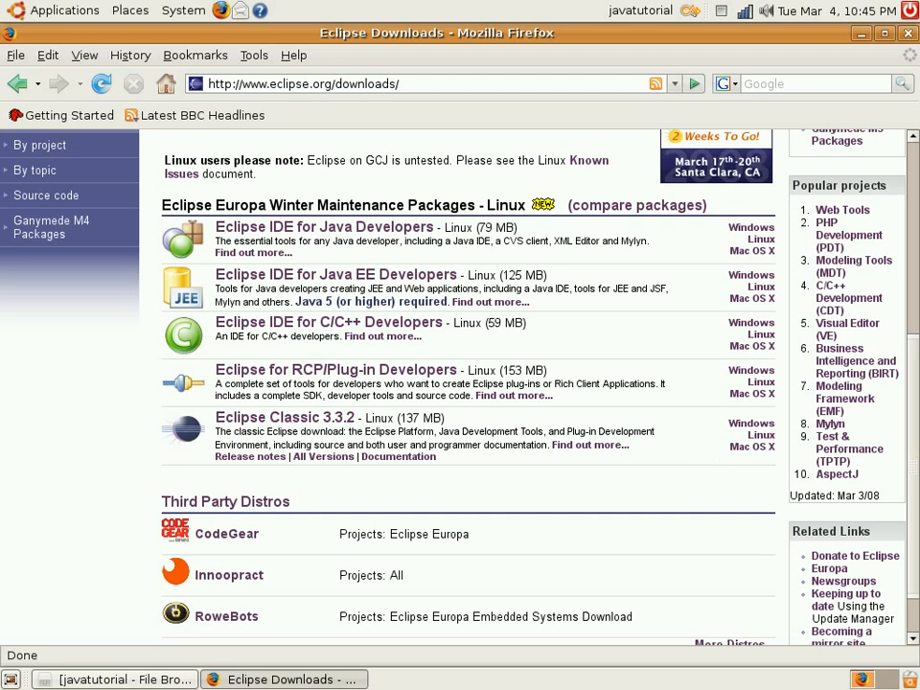
drag(363, 416, 448, 428)
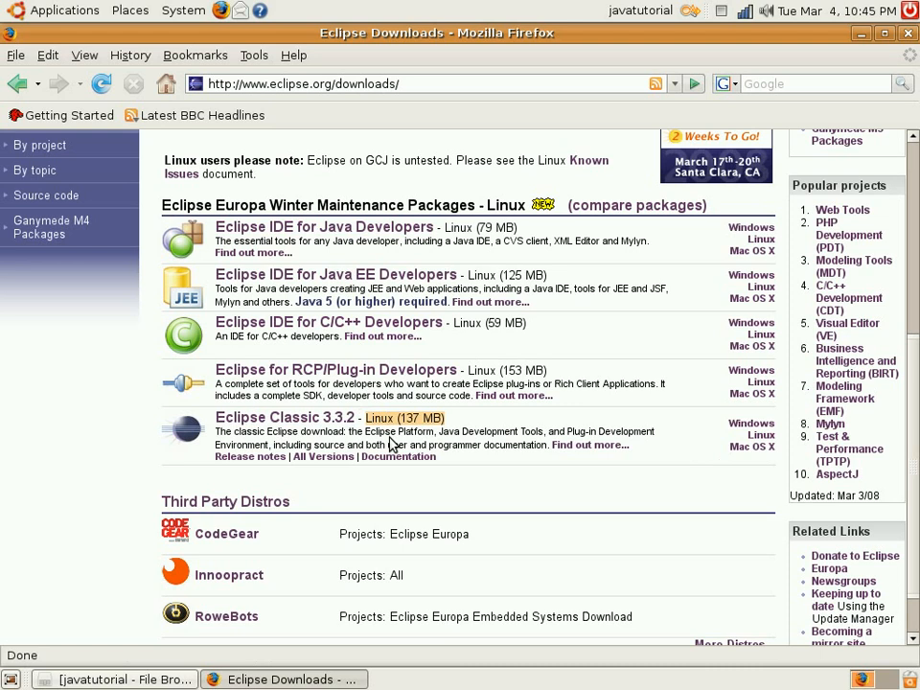
click(288, 433)
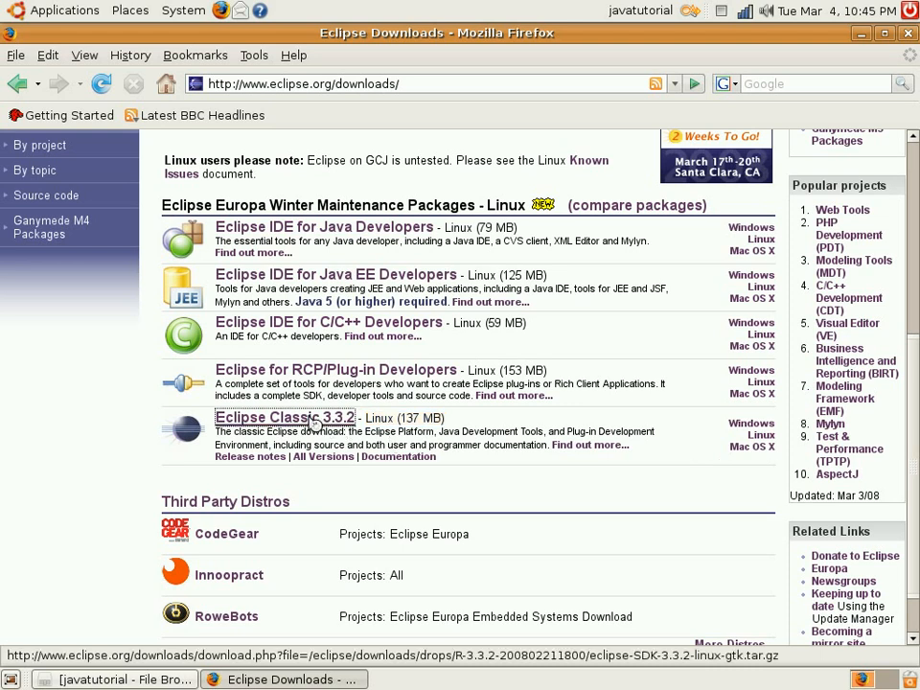
click(310, 423)
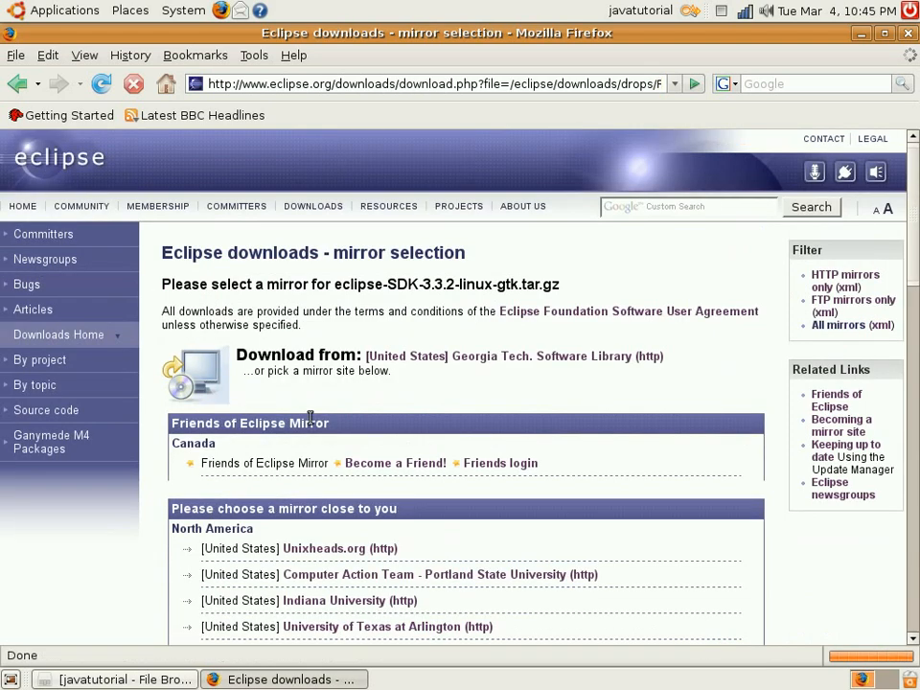
Request eclipse-SDK-3.3.2-linux-gtk.tar.gz from the Unixheads.org mirror and cancel the download
scroll(498, 560, down, 3)
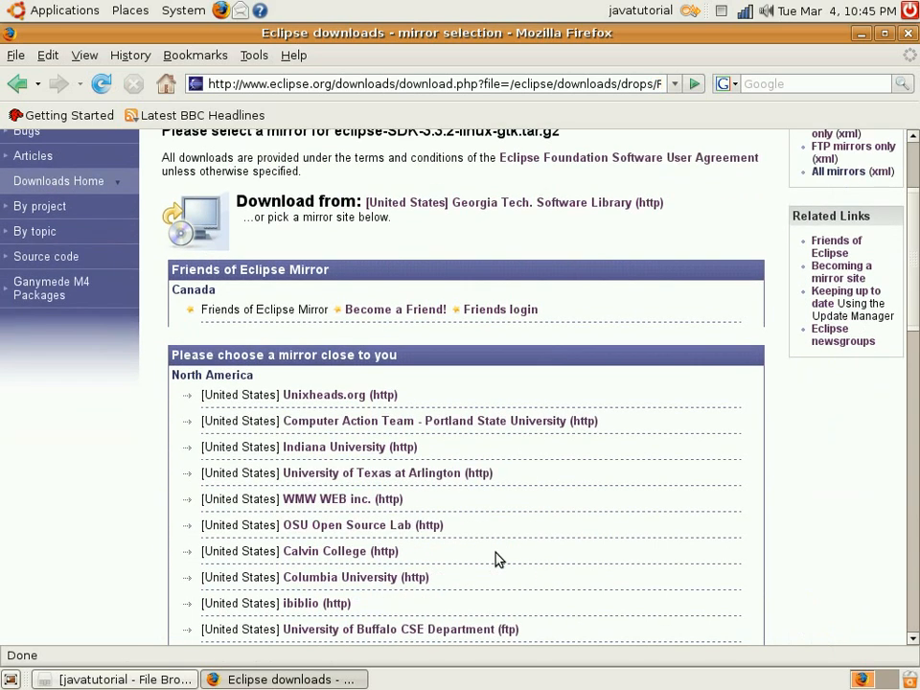
click(330, 398)
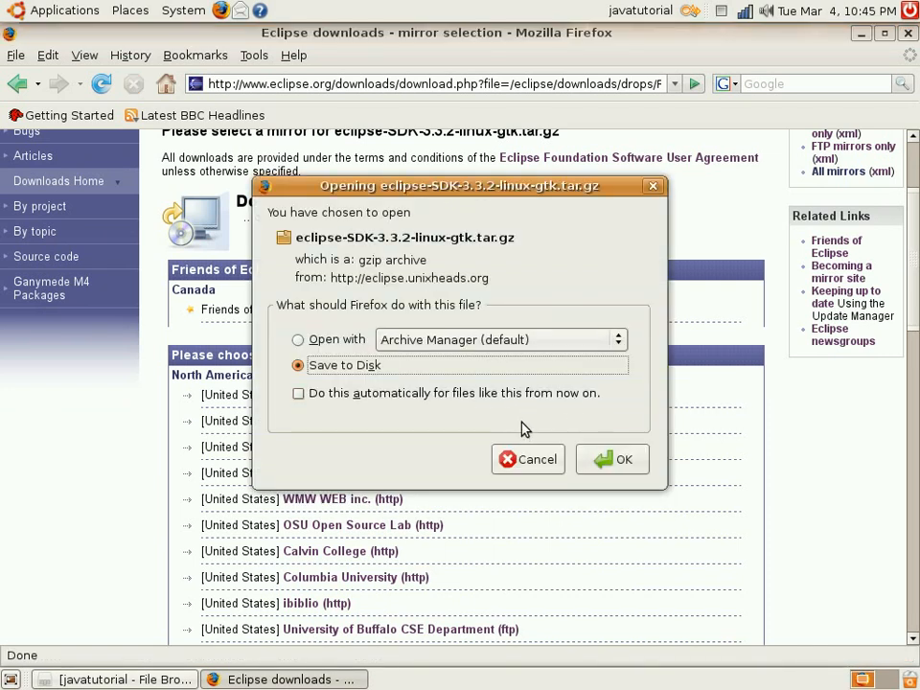
click(513, 460)
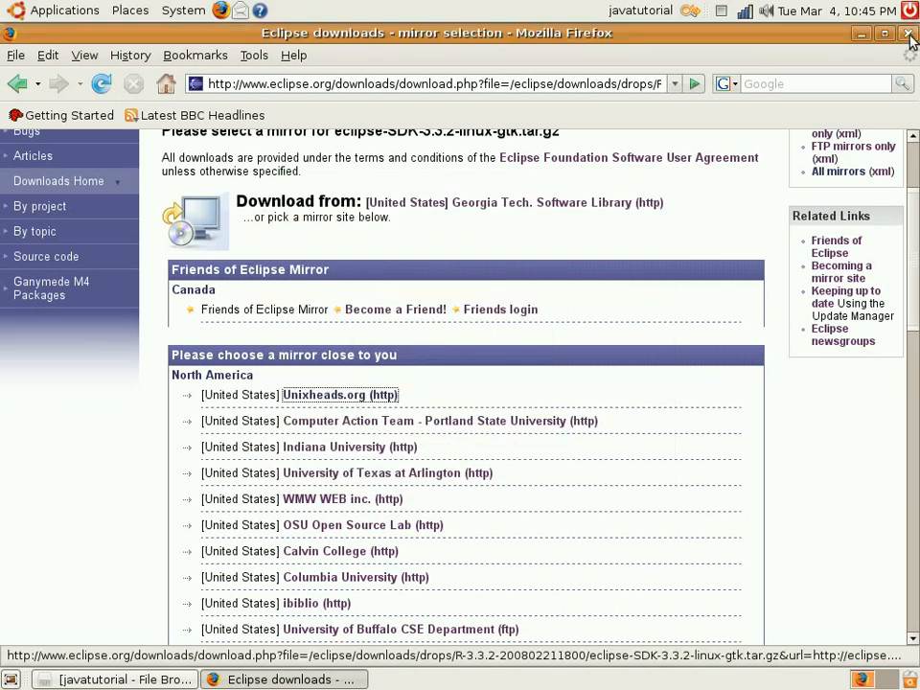
Close the browser and open the eclipse-SDK-3.3.2-linux-gtk.tar.gz archive from the desktop
click(910, 36)
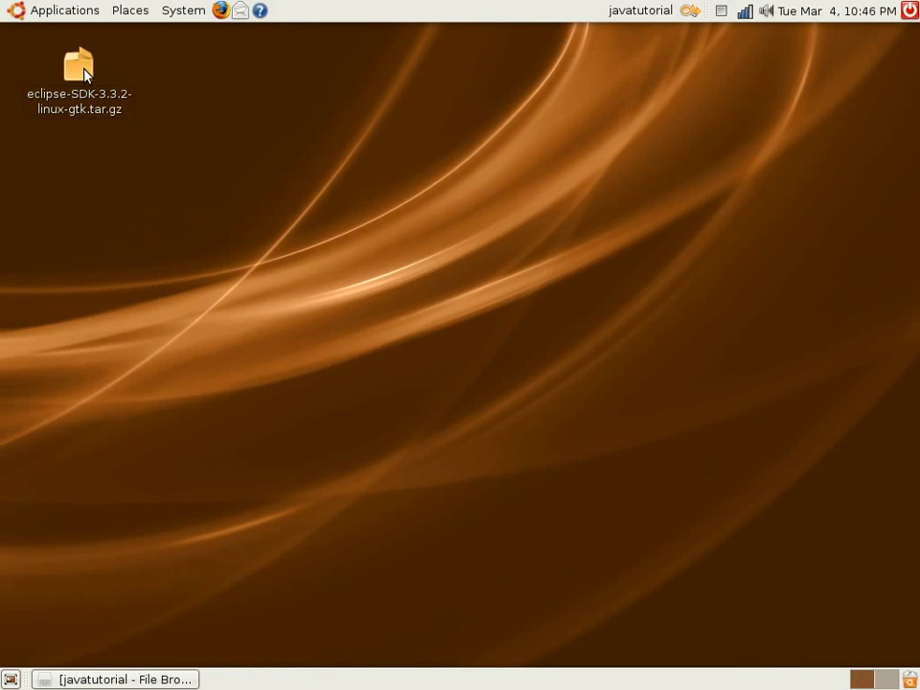
click(100, 115)
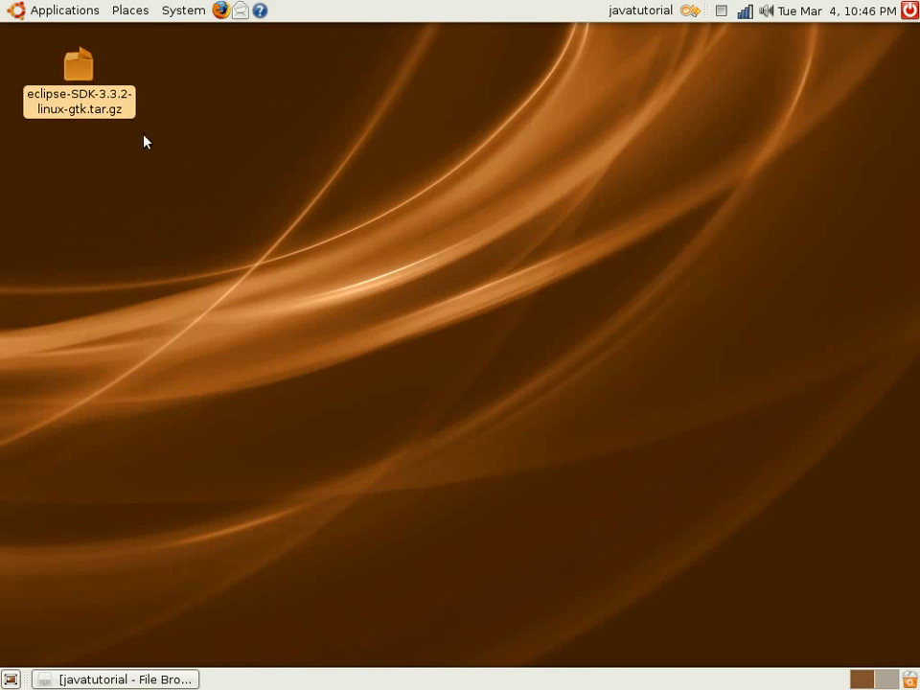
double_click(93, 104)
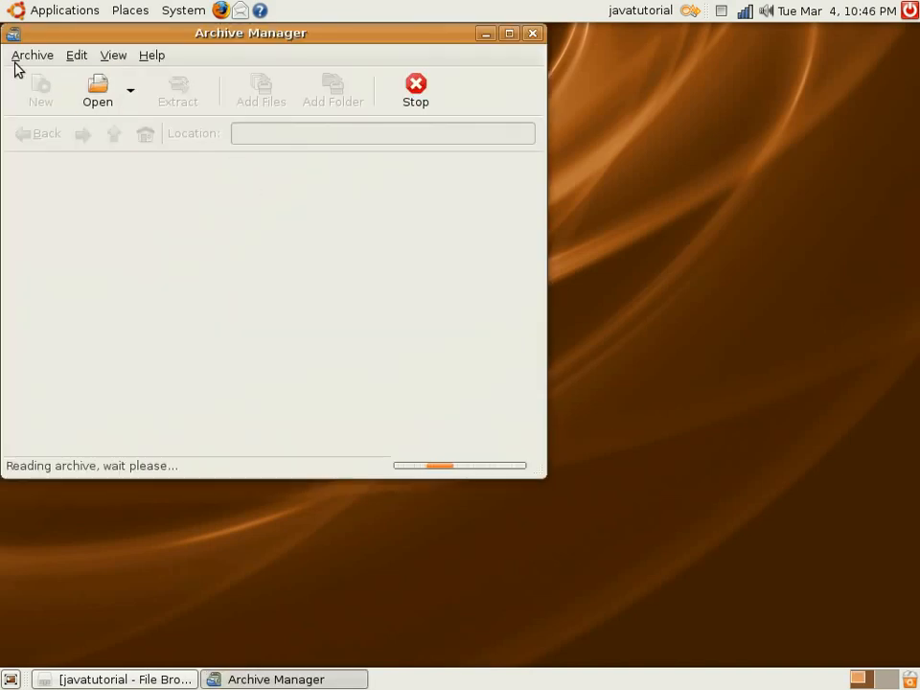
Extract the eclipse folder from the archive to the Desktop, keeping the folder structure, and close the archive
click(42, 58)
click(230, 100)
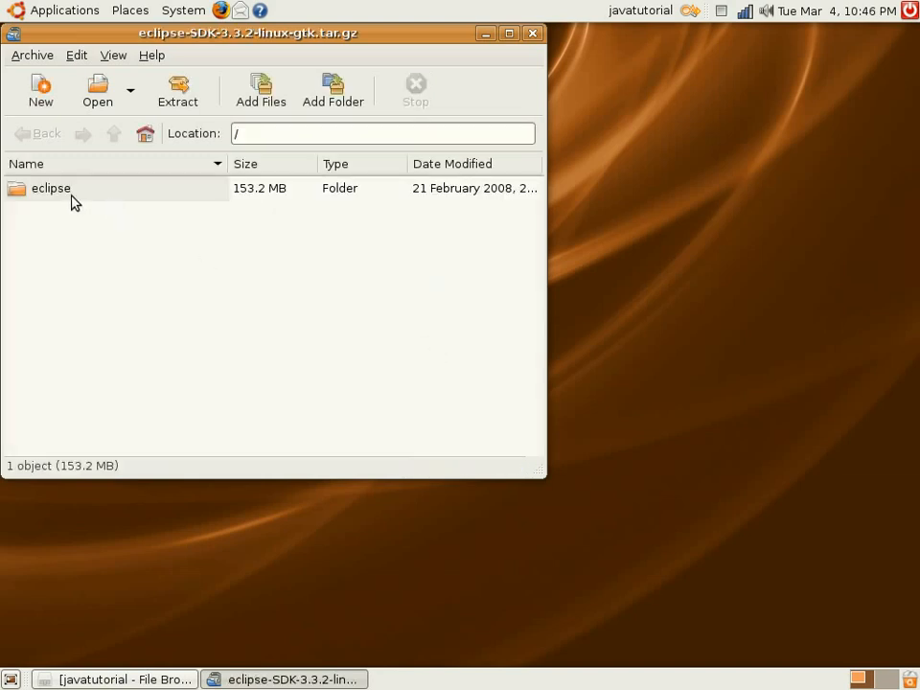
click(52, 197)
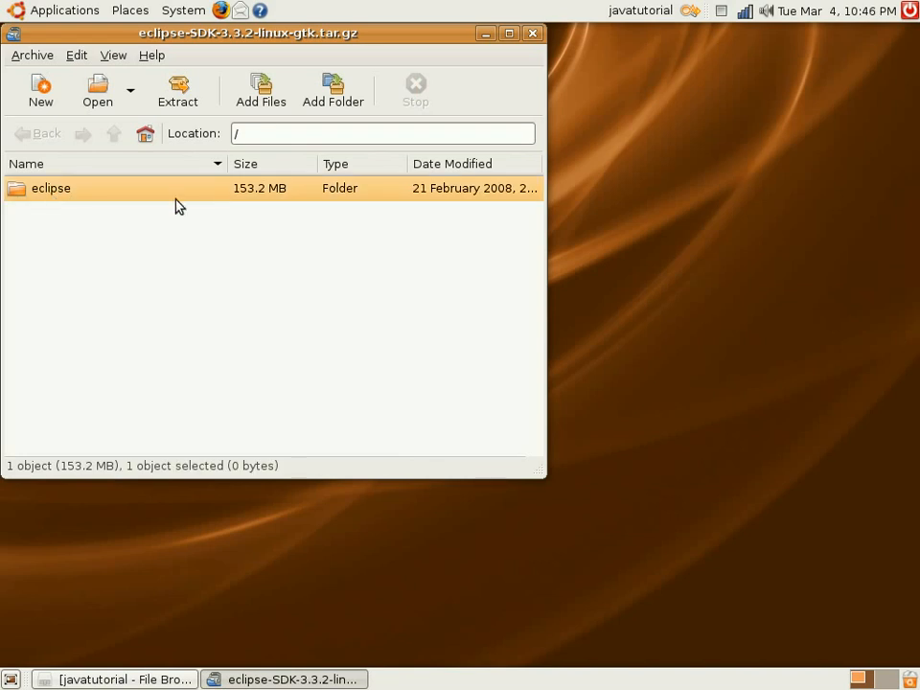
click(180, 96)
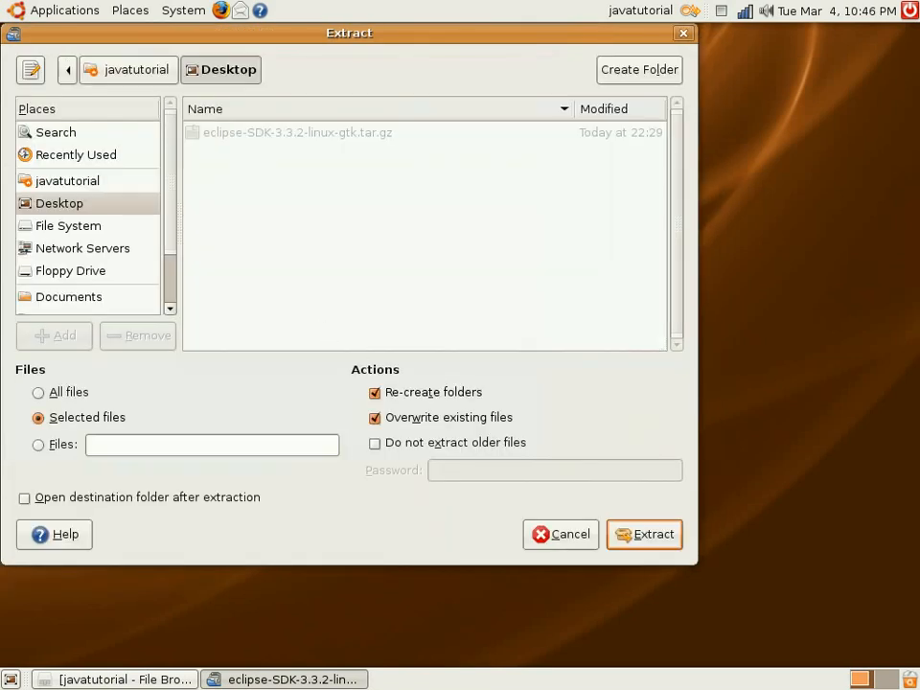
click(652, 537)
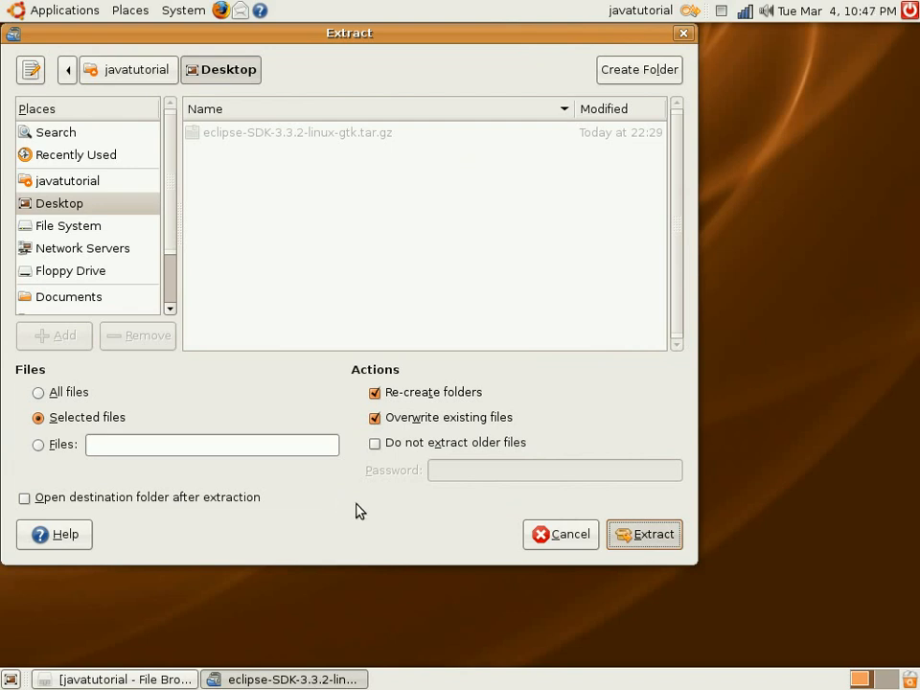
key(Return)
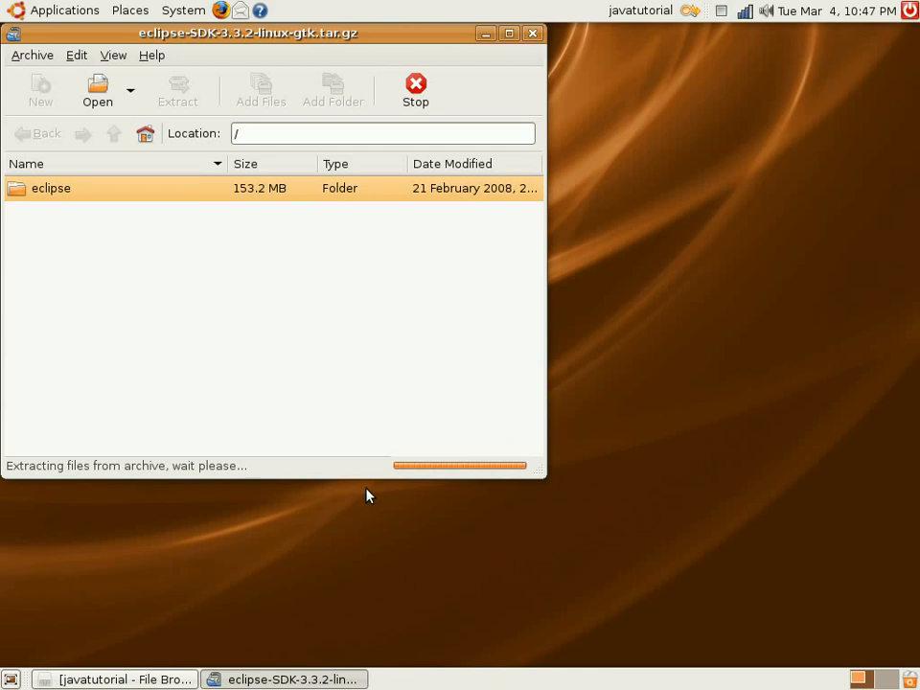
click(533, 36)
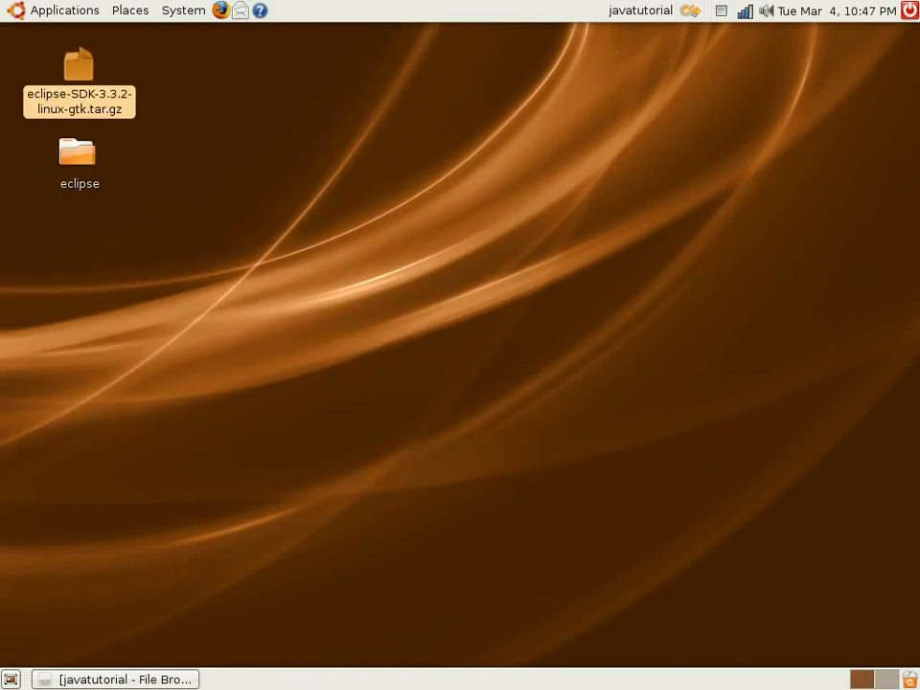
Open the extracted eclipse folder on the desktop and launch the eclipse program inside it
double_click(75, 157)
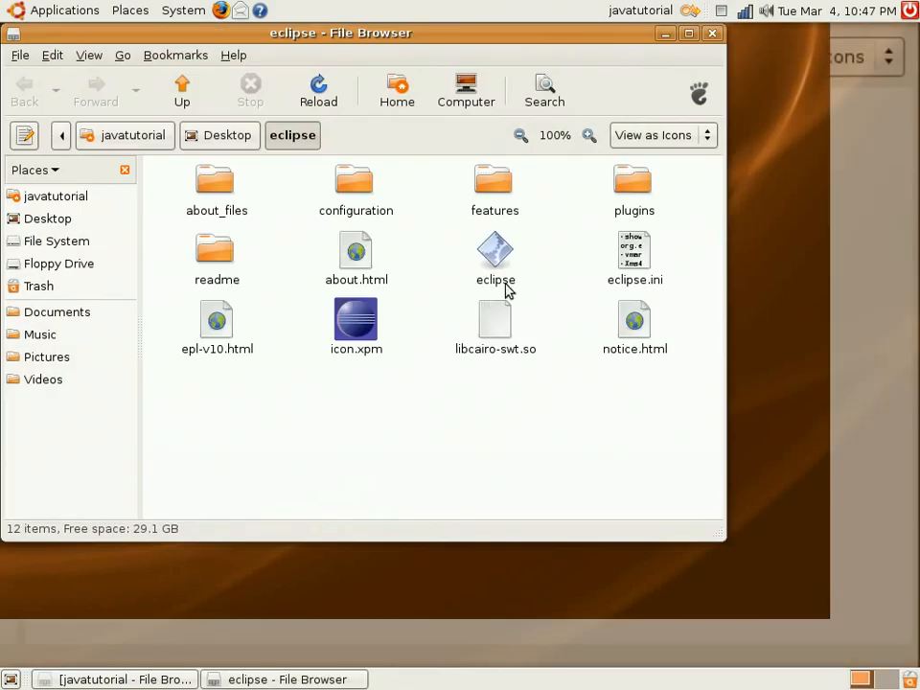
drag(538, 39, 688, 85)
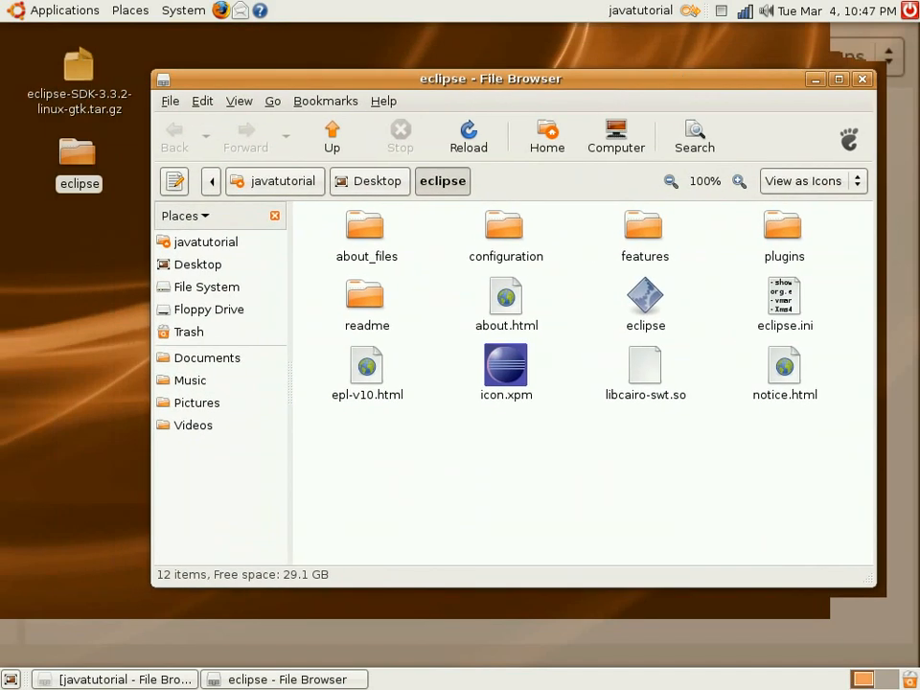
click(657, 305)
double_click(650, 300)
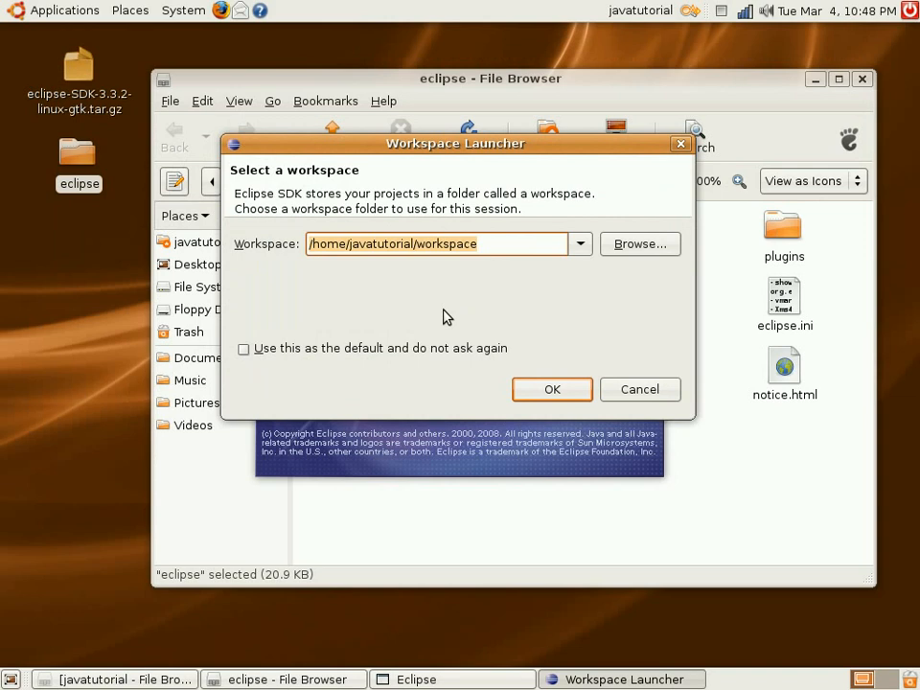
Accept /home/javatutorial/workspace as the workspace folder and make it the default without asking again
click(500, 246)
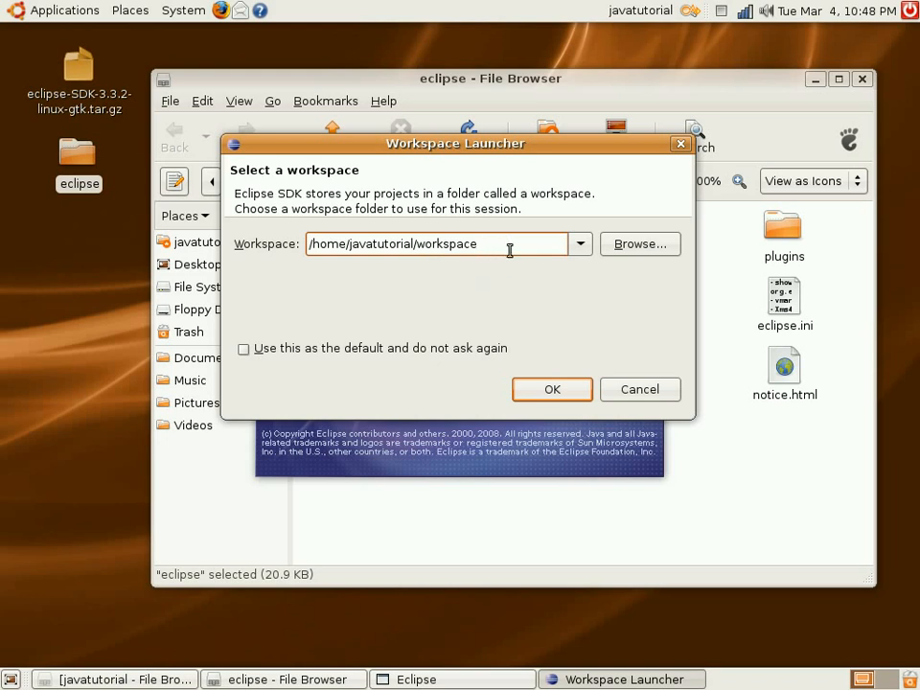
click(246, 351)
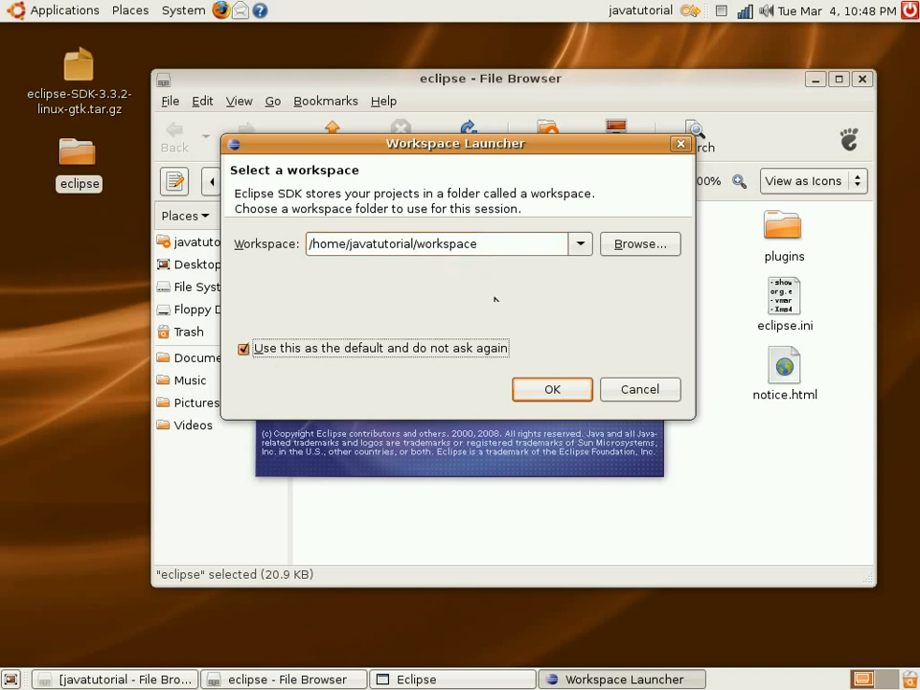
click(548, 391)
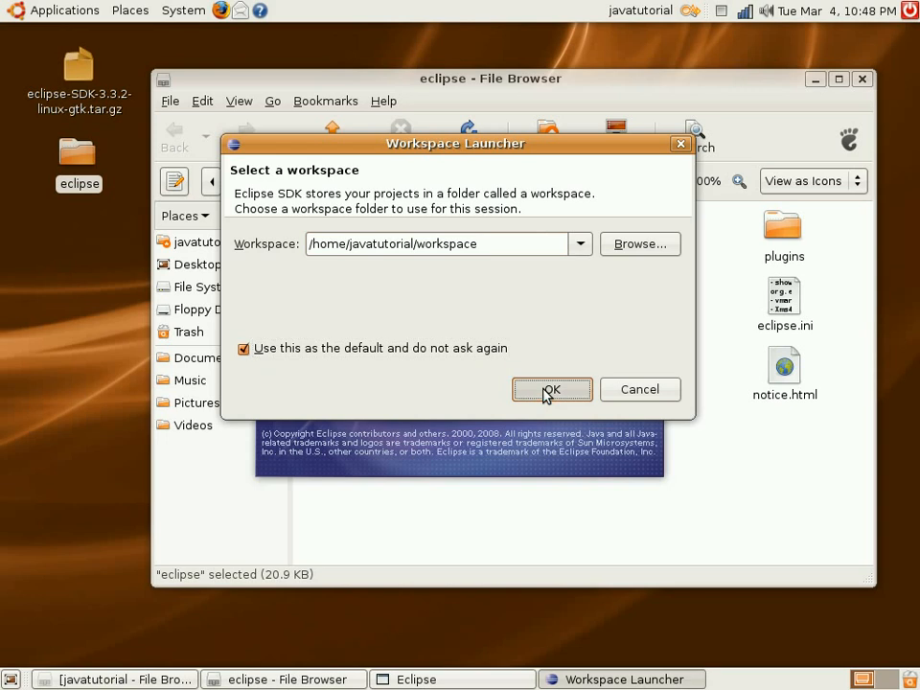
click(547, 391)
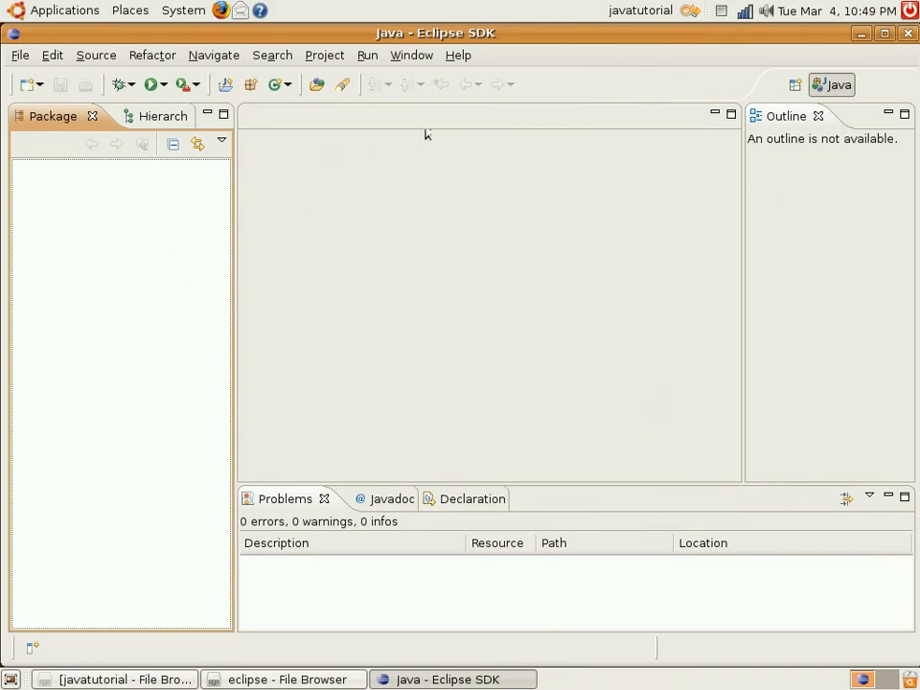
Open the Eclipse Welcome page
click(461, 55)
click(470, 78)
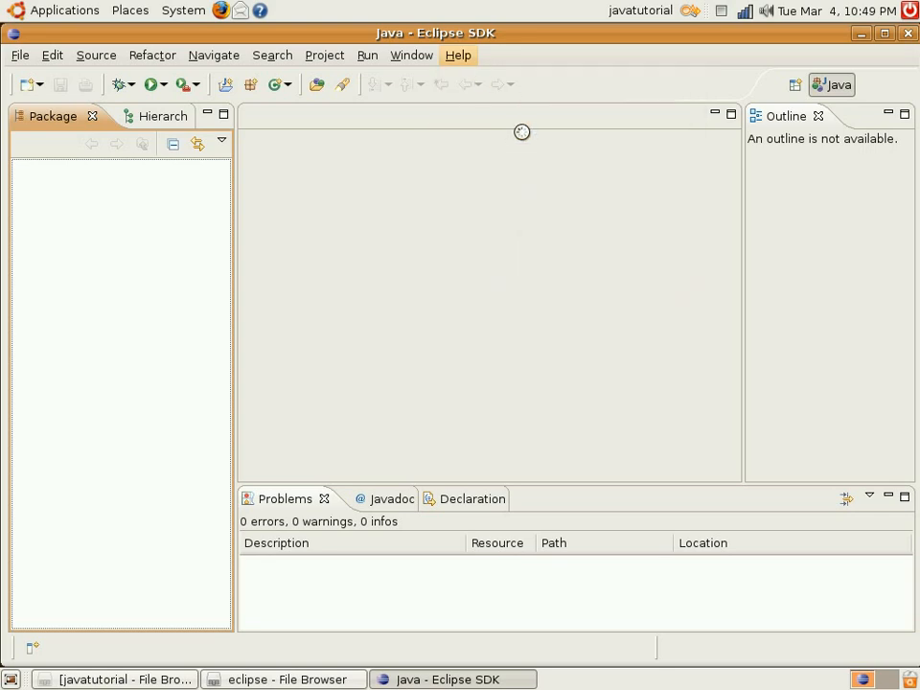